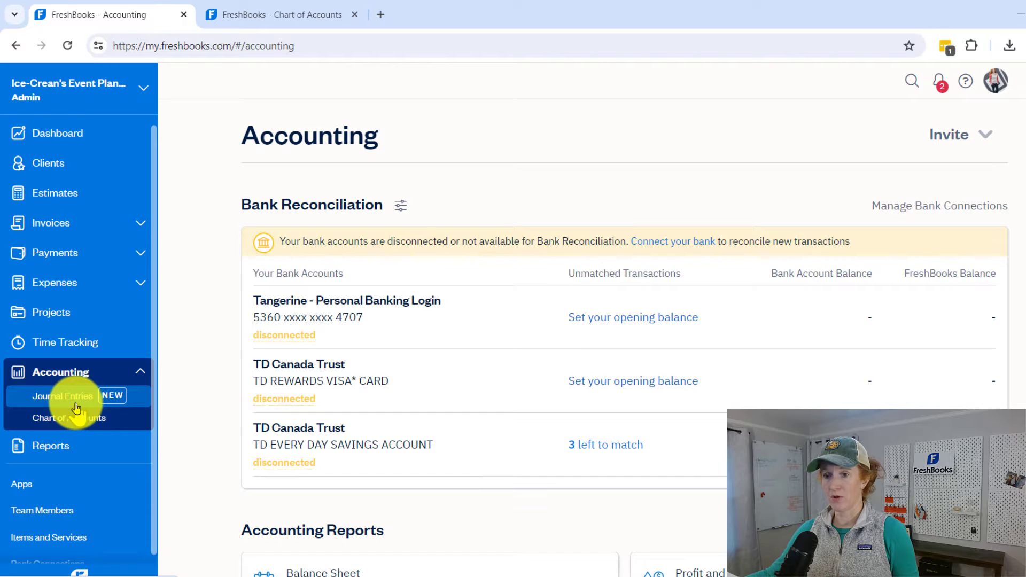
Step: Go to the Accounting page, which shows the three disconnected bank accounts
click(77, 406)
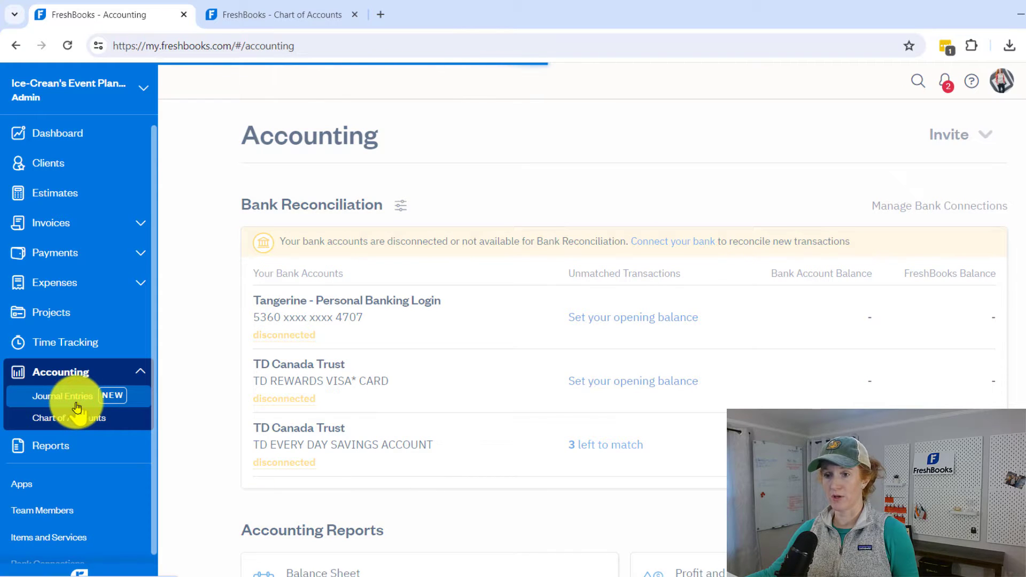
Step: Open journal entry JE2 Opening Balance Fixed Asset for editing
click(365, 327)
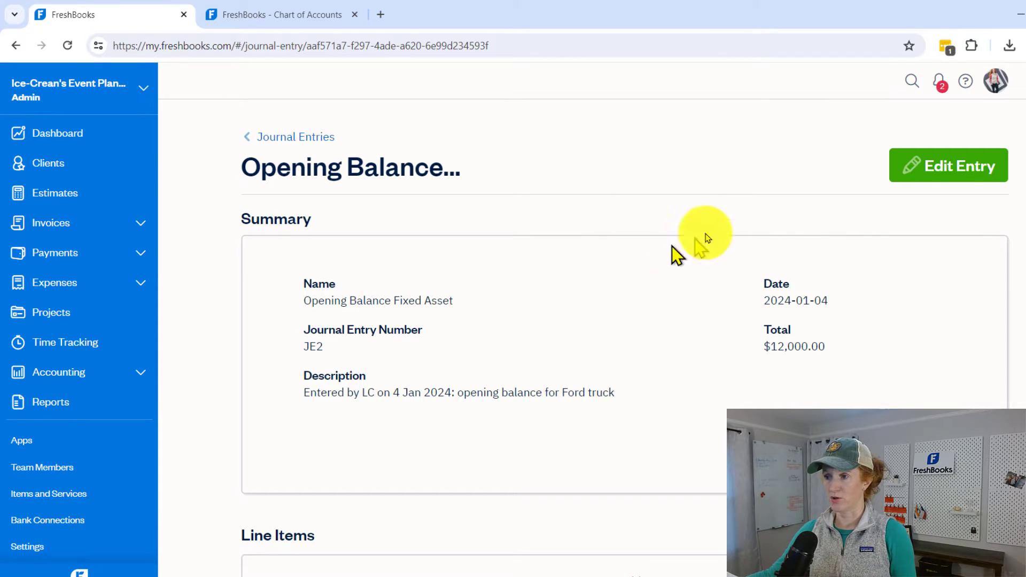
click(964, 172)
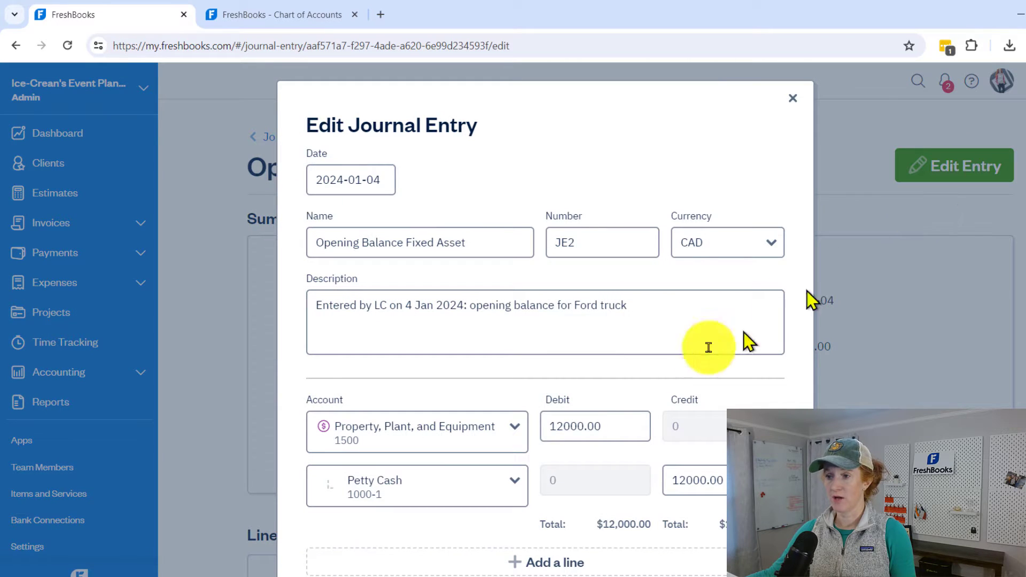
click(601, 436)
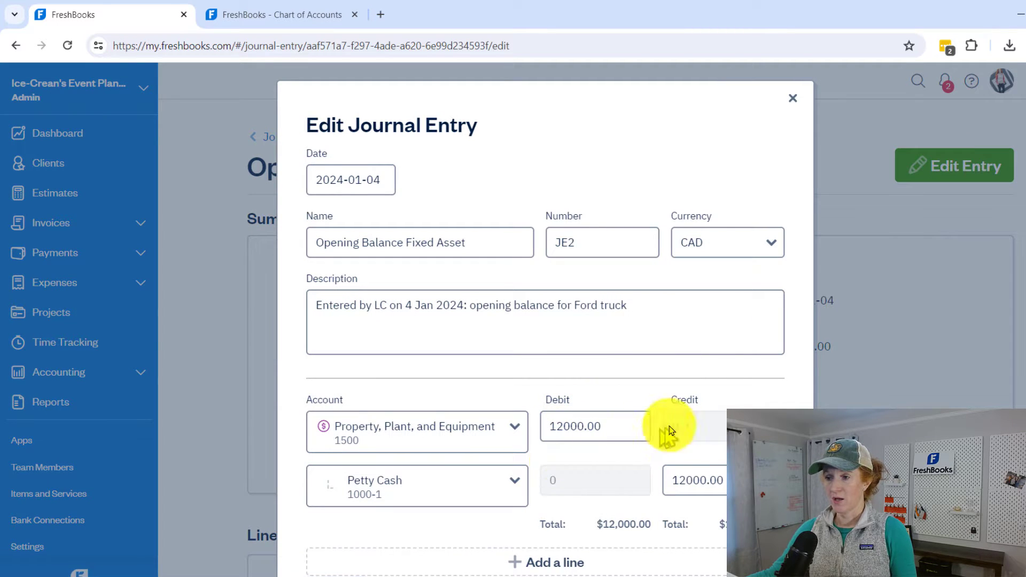
scroll(641, 460, down, 2)
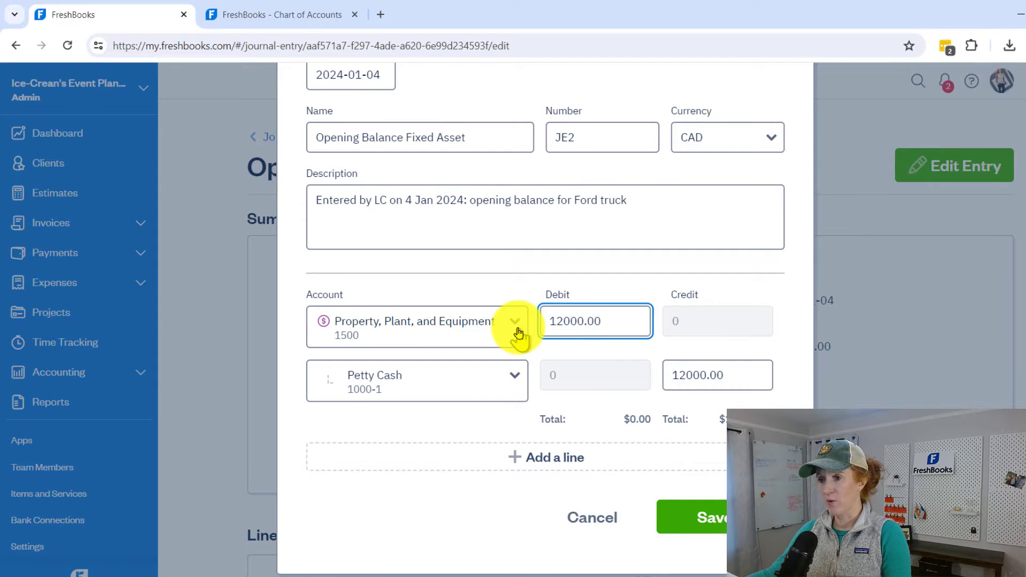
Step: Set the JE2 debit line to Petty Cash and the credit line to Property, Plant, and Equipment
click(478, 325)
click(476, 327)
text(pro)
click(442, 499)
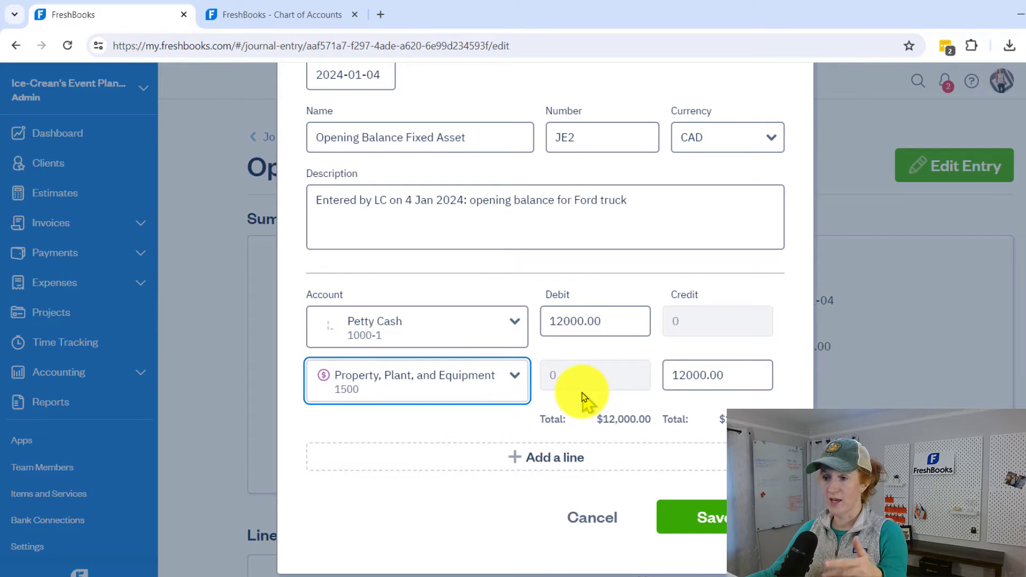
scroll(657, 392, up, 2)
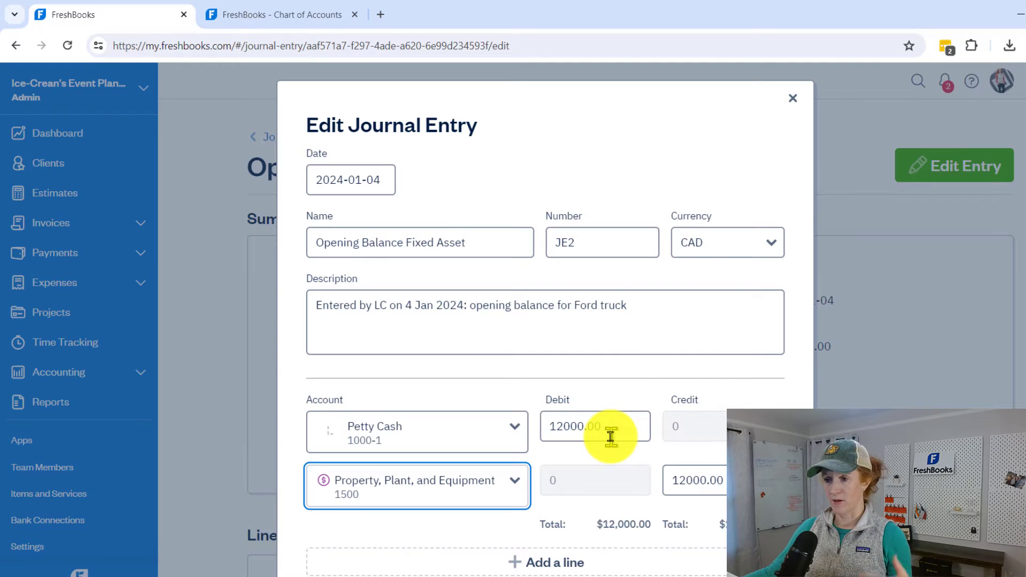
click(664, 311)
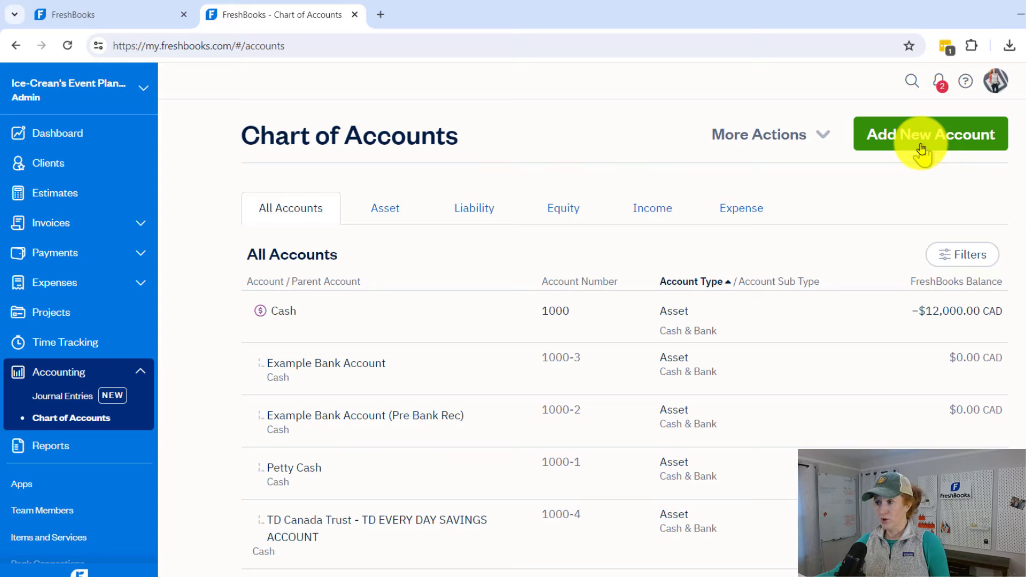
Step: Start a new account from the Chart of Accounts
click(922, 149)
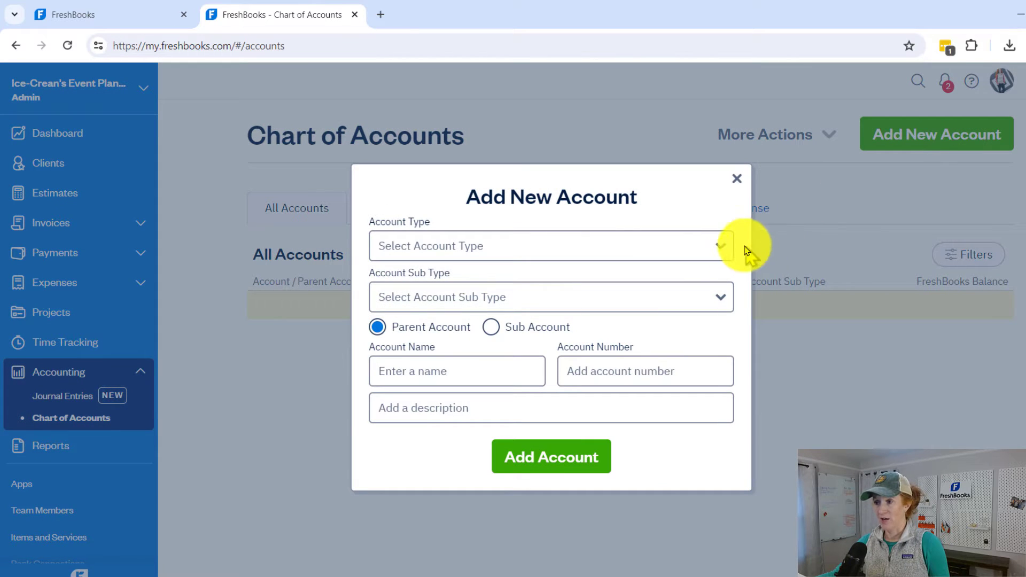
Step: Make the new account an Asset of sub type Long-Term Asset with account number 1300
click(719, 251)
click(376, 282)
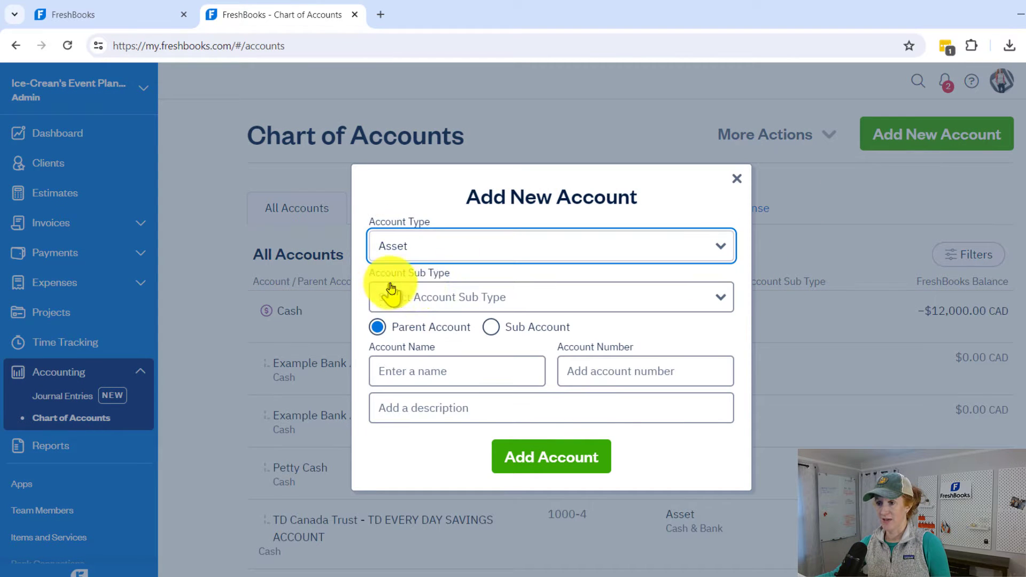
click(534, 302)
click(458, 395)
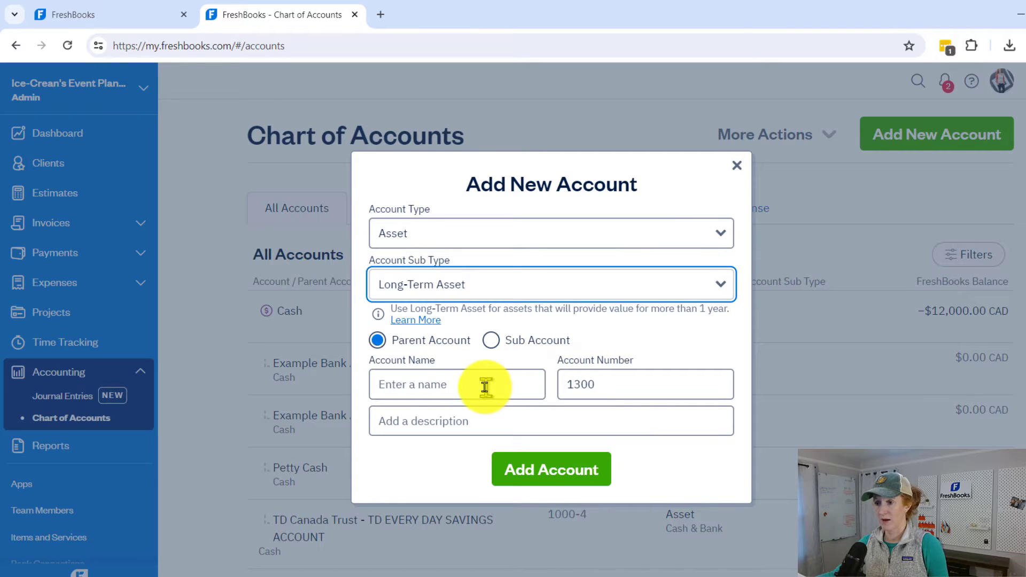
click(478, 386)
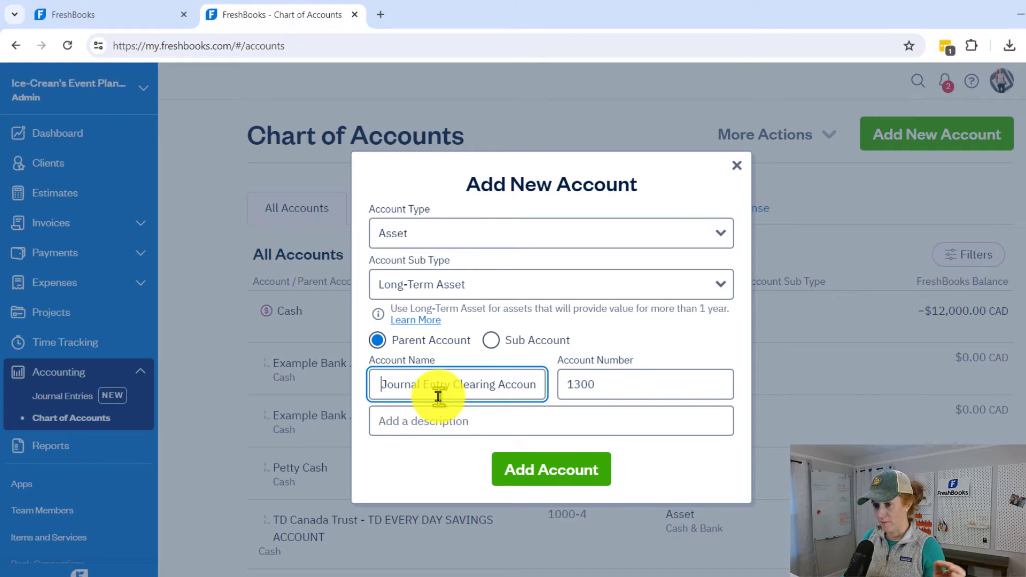
Step: Save the new 'Journal Entry Clearing Account (Must Net To $0)' account
key(Right)
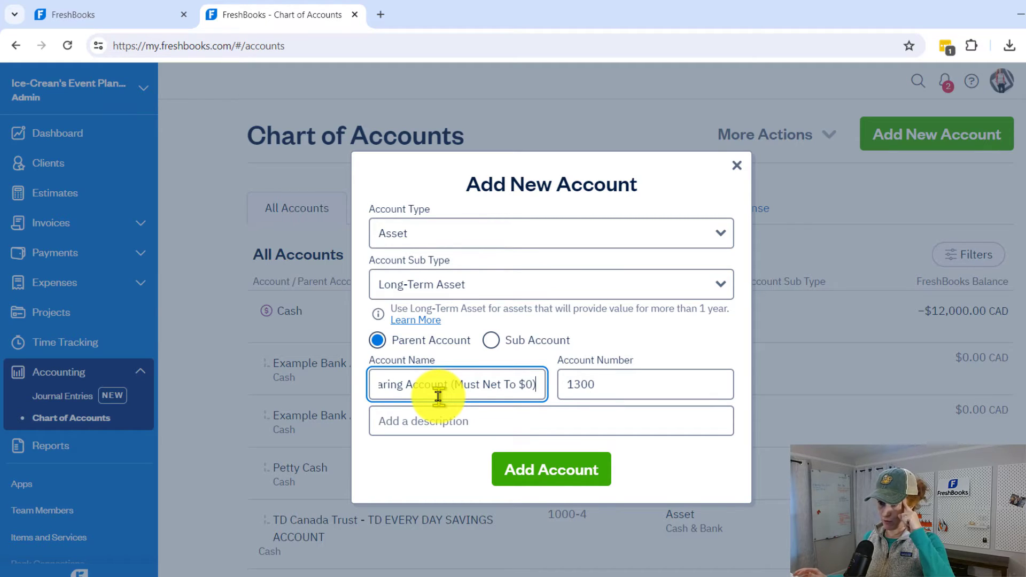
click(558, 475)
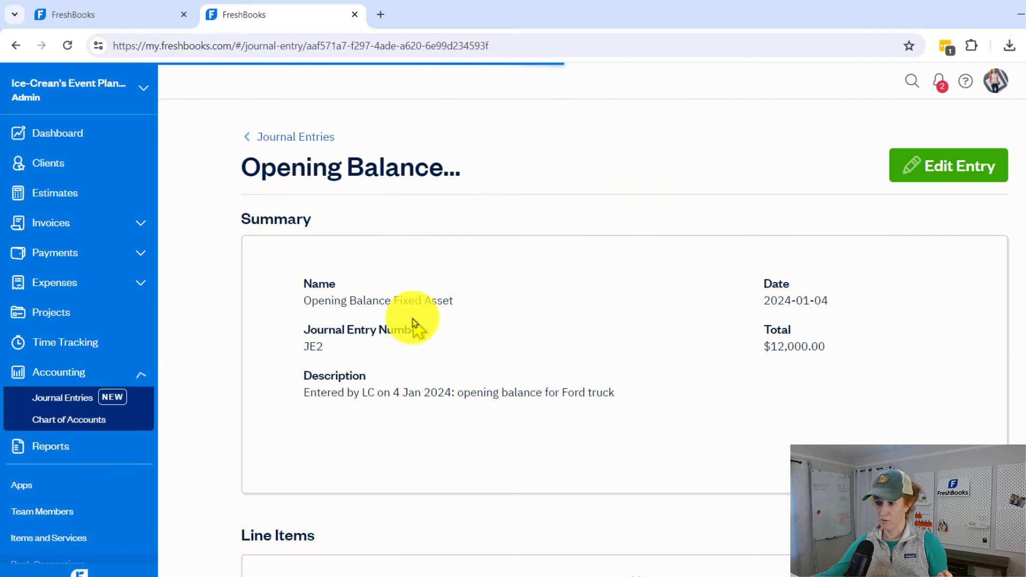
Step: Switch both JE2 lines to the 1300 Journal Entry Clearing Account
scroll(556, 372, down, 2)
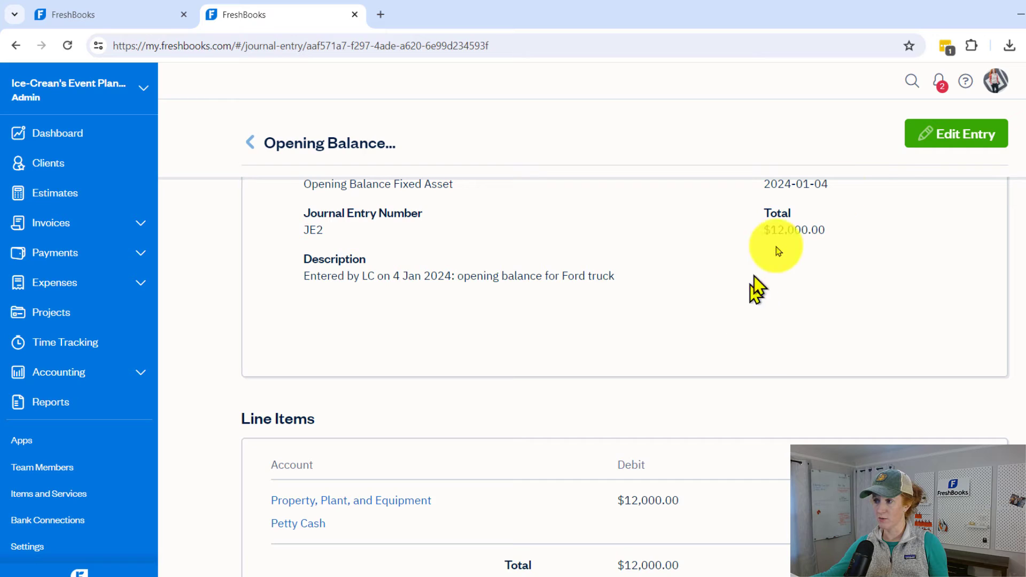
scroll(940, 160, up, 2)
click(961, 172)
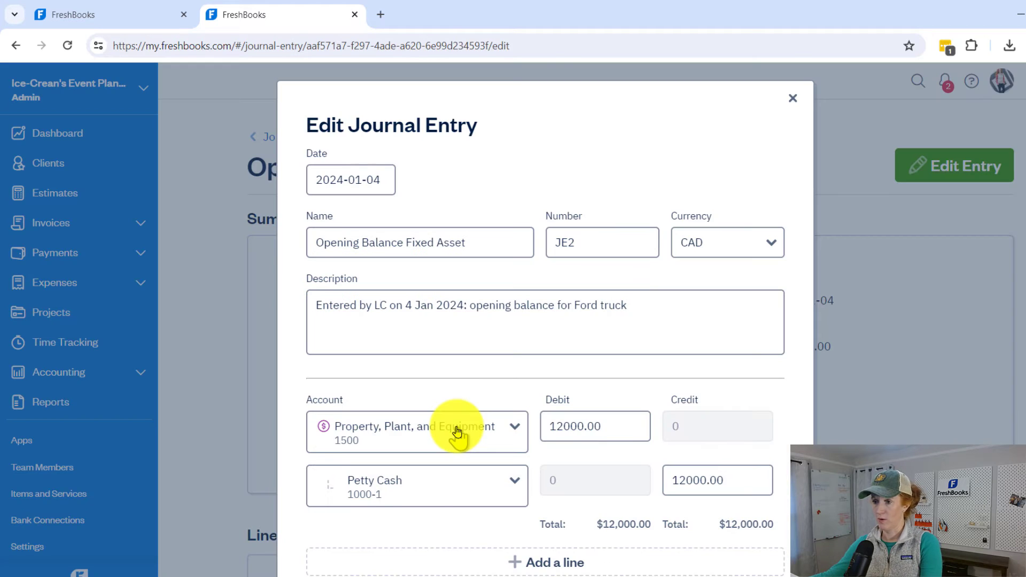
click(514, 443)
text(journ)
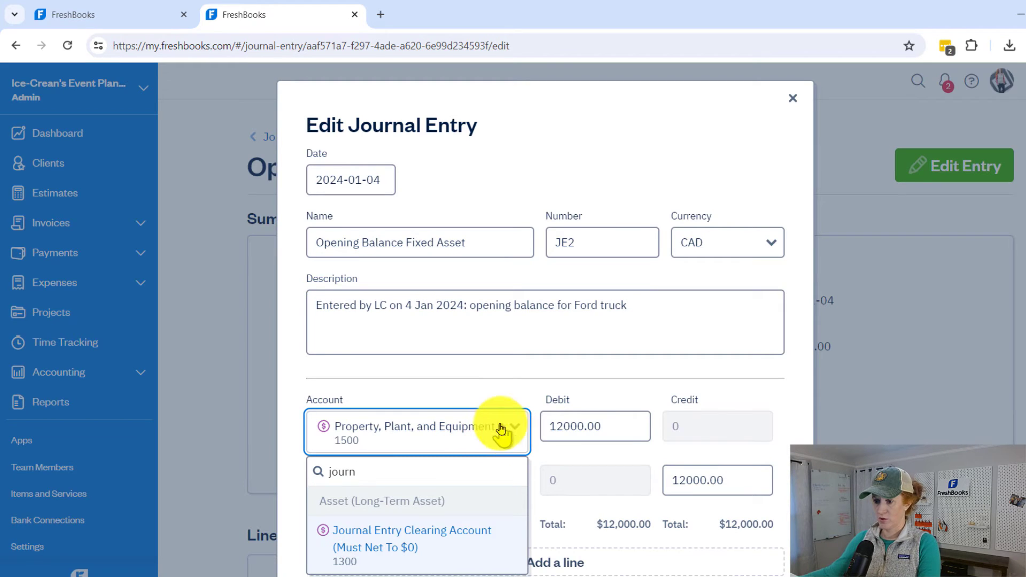
click(448, 541)
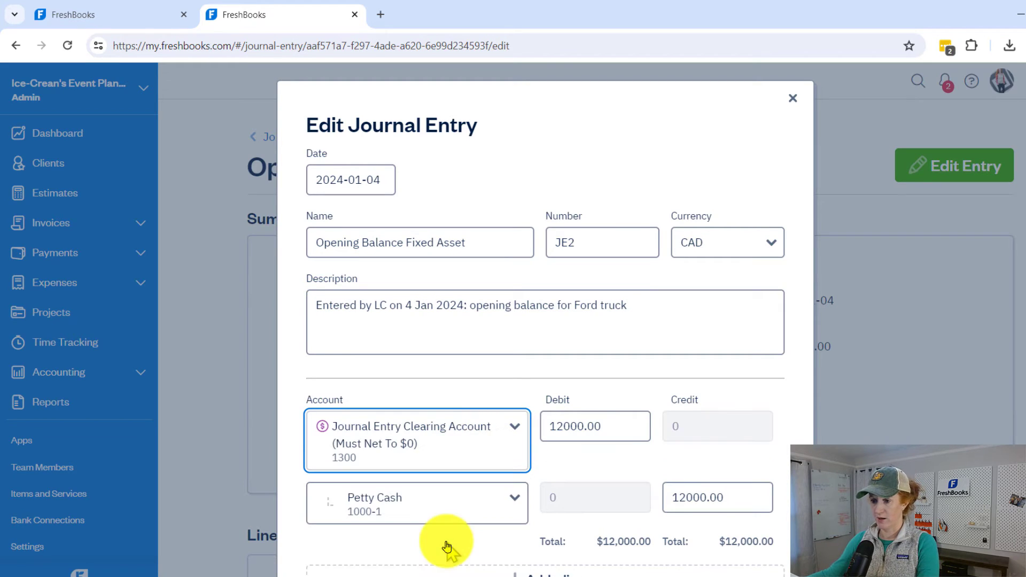
click(430, 503)
text(journ)
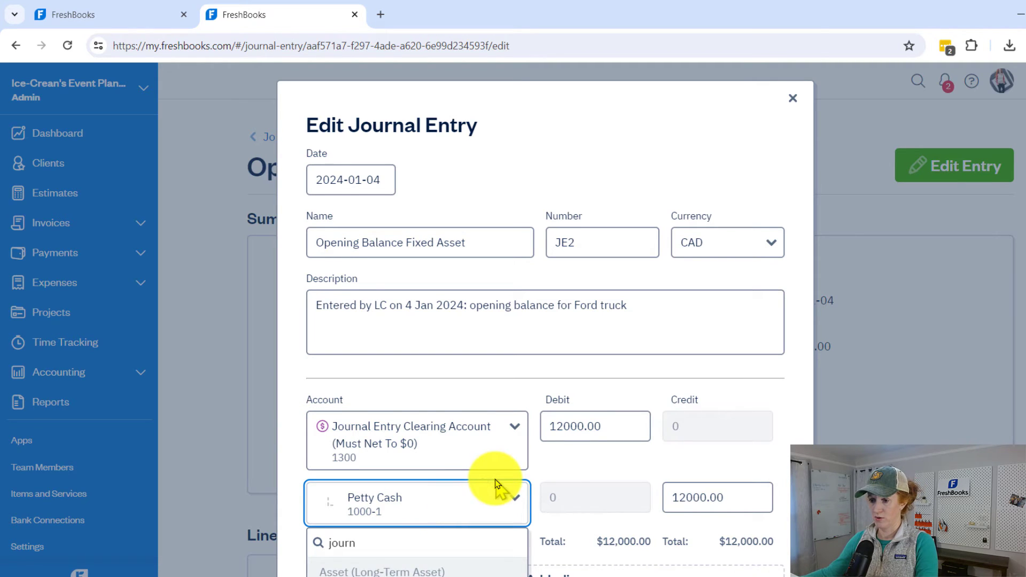
scroll(422, 497, down, 2)
click(414, 487)
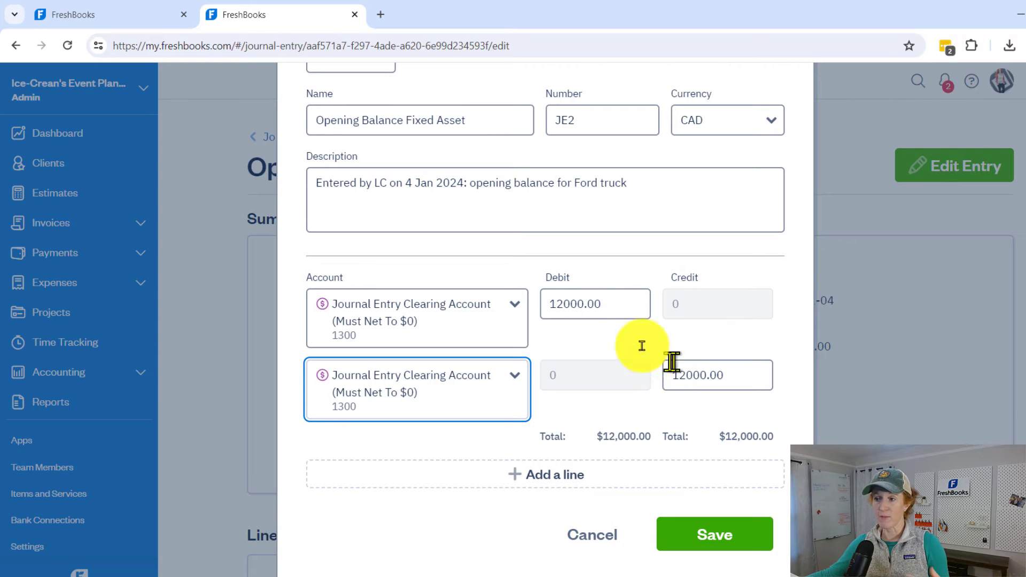
Step: Replace the 12000.00 debit and credit amounts on JE2 with 1
click(640, 310)
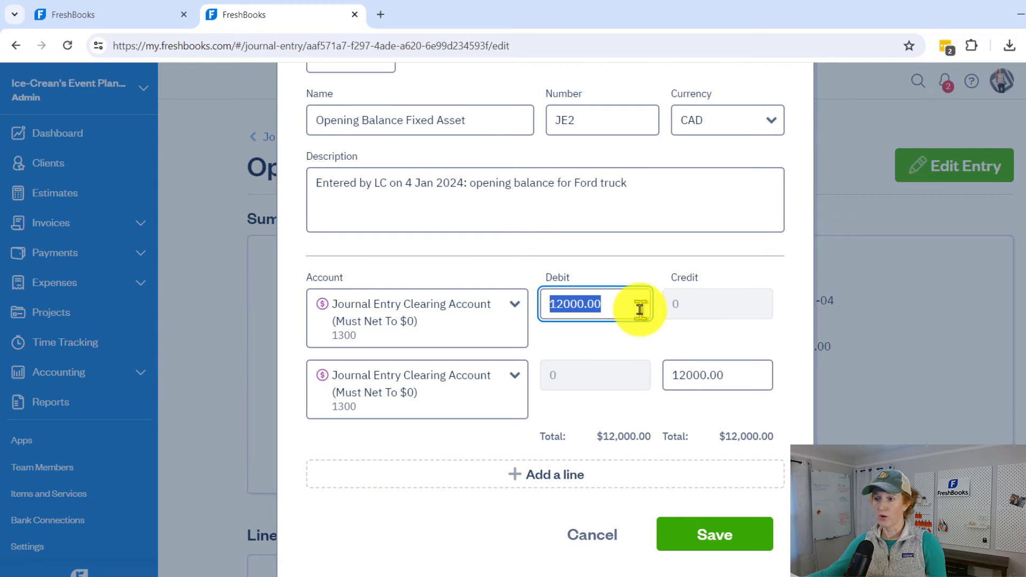
text(1)
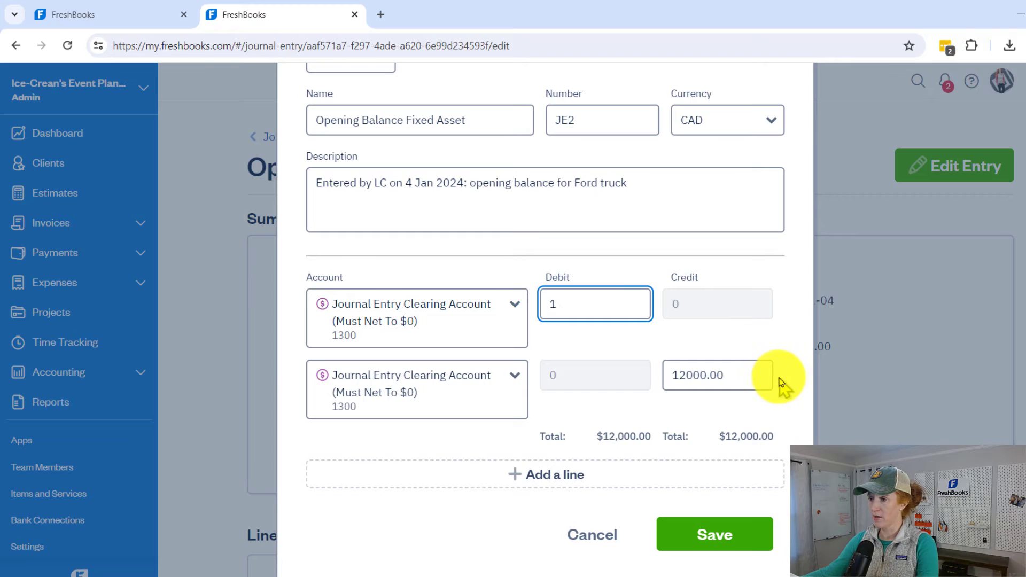
click(735, 381)
key(BackSpace)
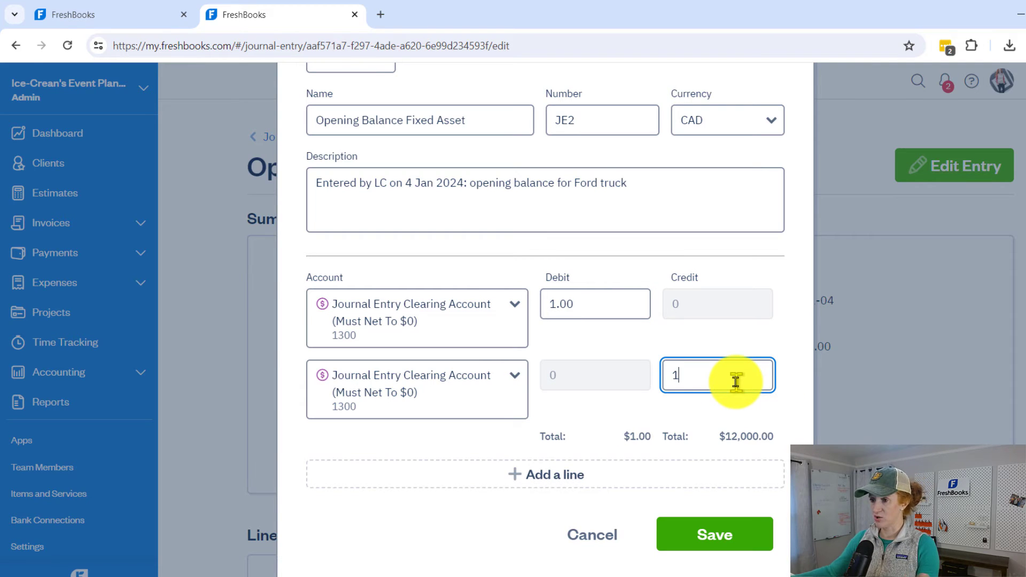